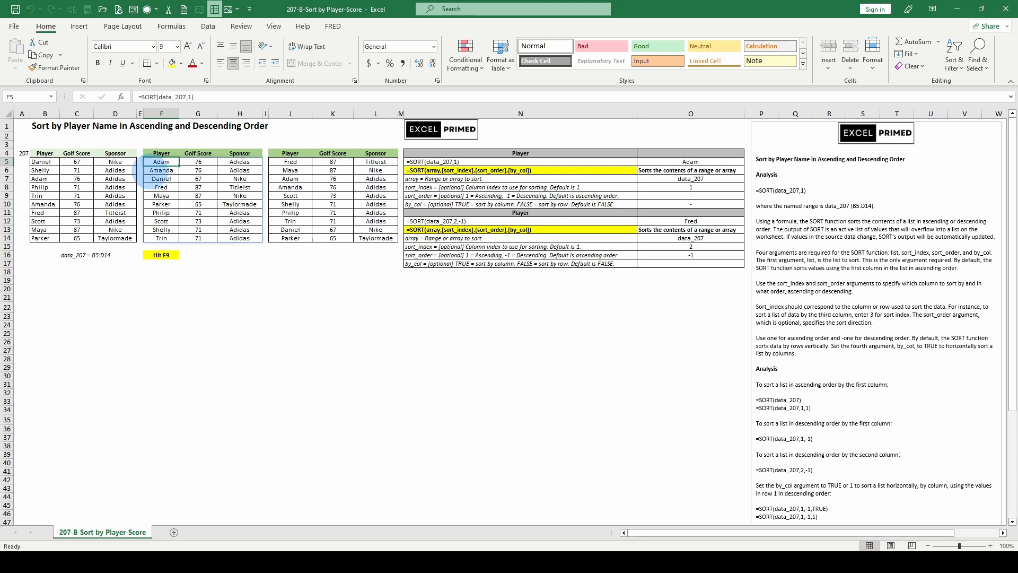
# - Recalculate the worksheet several times to refresh the golf scores and sponsors feeding the sorted lists
pyautogui.press('F9')
pyautogui.press('F9')
pyautogui.press('F9')
pyautogui.press('F9')
pyautogui.press('F9')
pyautogui.press('F9')
pyautogui.press('F9')
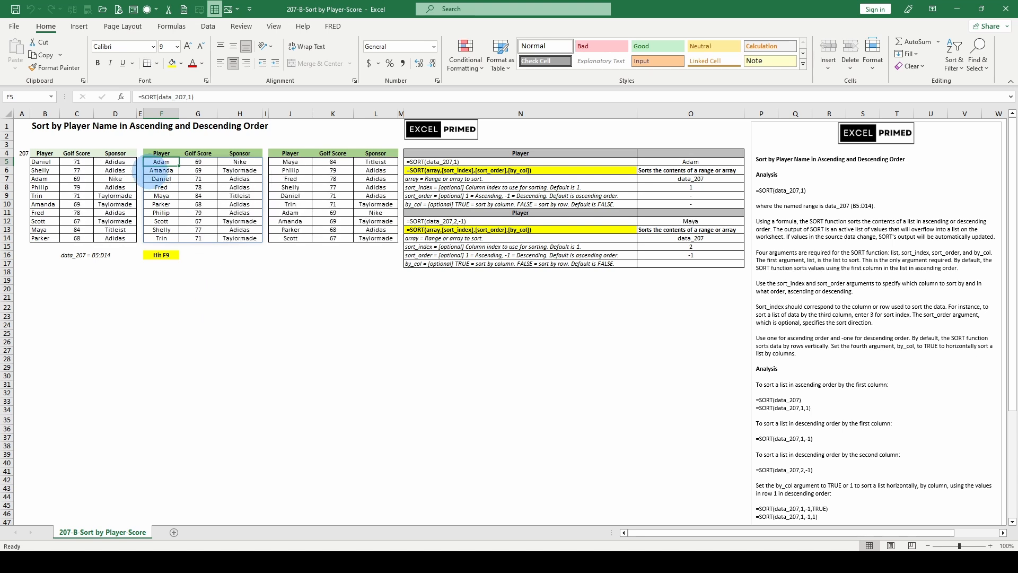
pyautogui.press('F9')
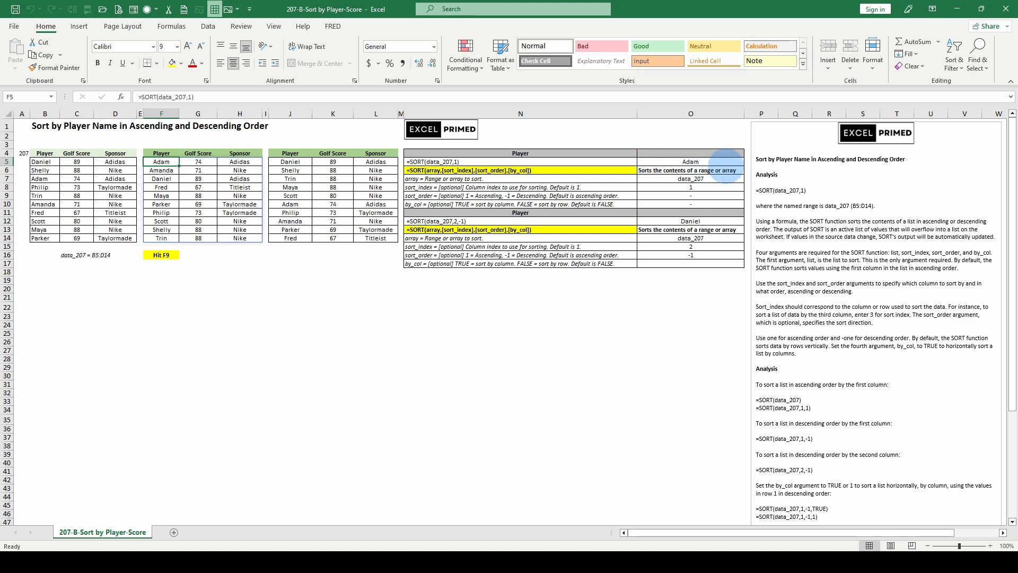
# - Read through the SORT analysis notes and select the data_207 source range B5:D14
pyautogui.scroll(-10, 836, 400)
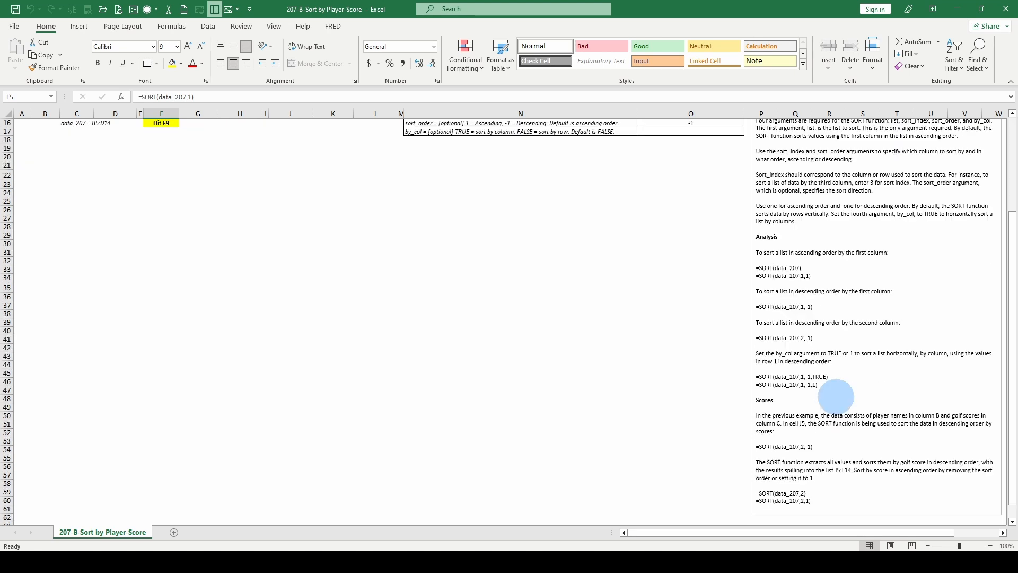
pyautogui.scroll(10, 831, 392)
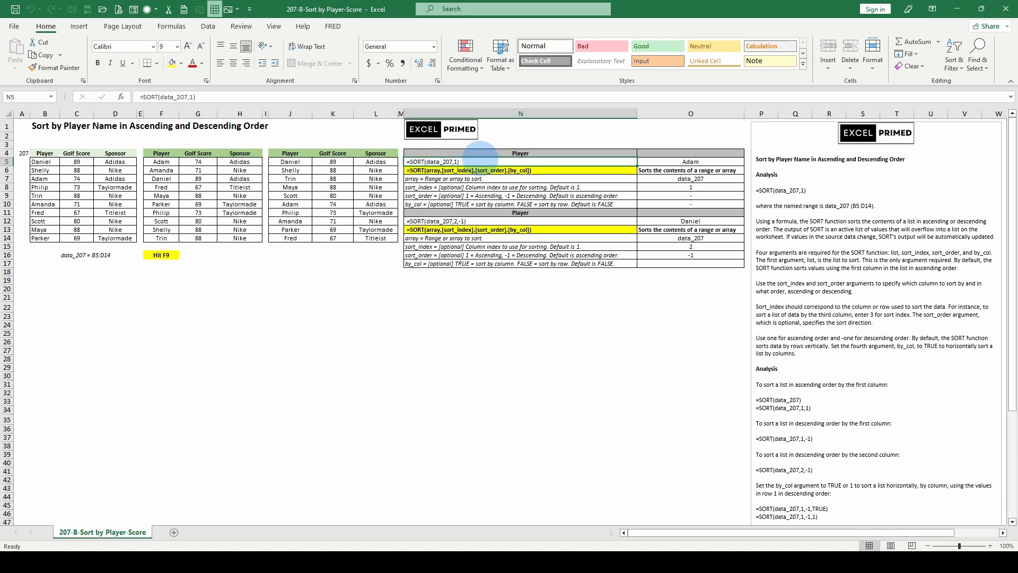
pyautogui.click(79, 256)
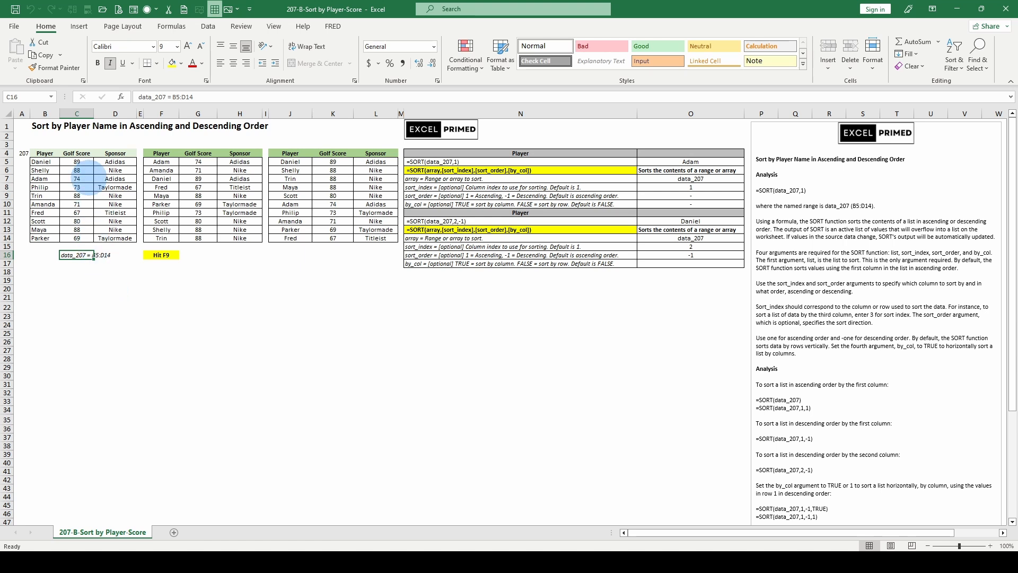
pyautogui.moveTo(45, 162); pyautogui.dragTo(120, 238)
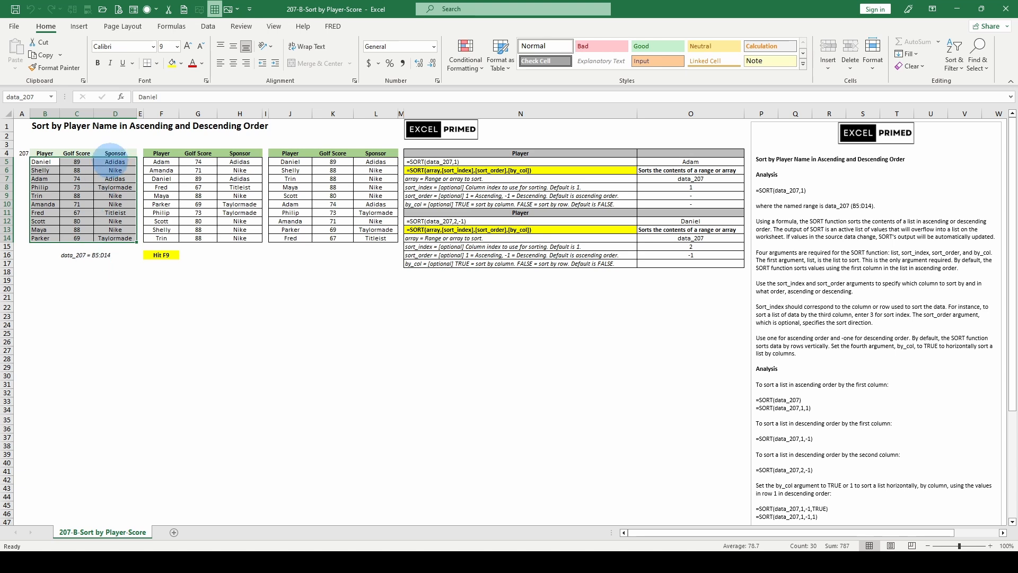
# - Review the sort_index argument description and compare the SORT formulas in cells J5 and F5
pyautogui.click(437, 188)
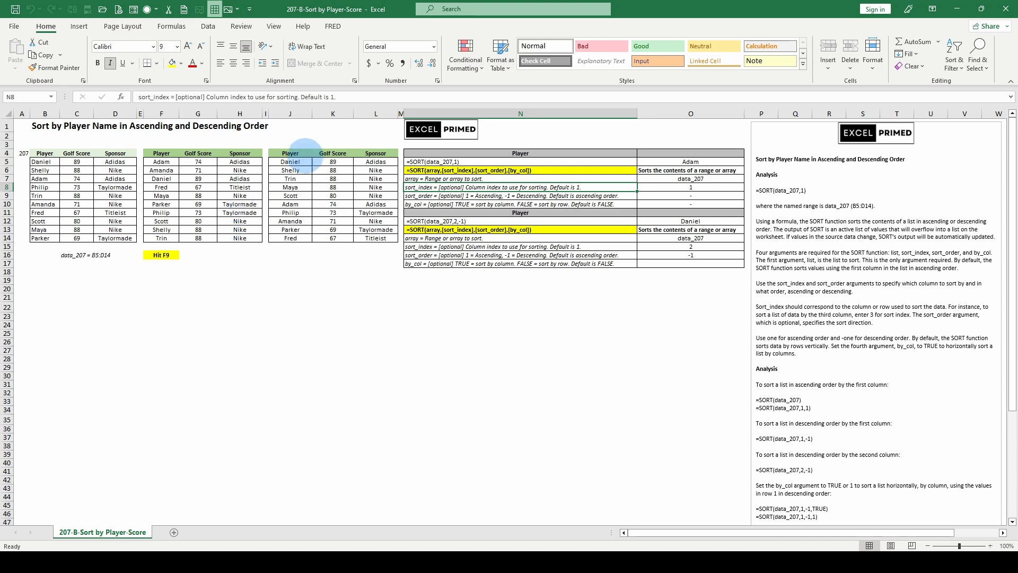
pyautogui.click(290, 161)
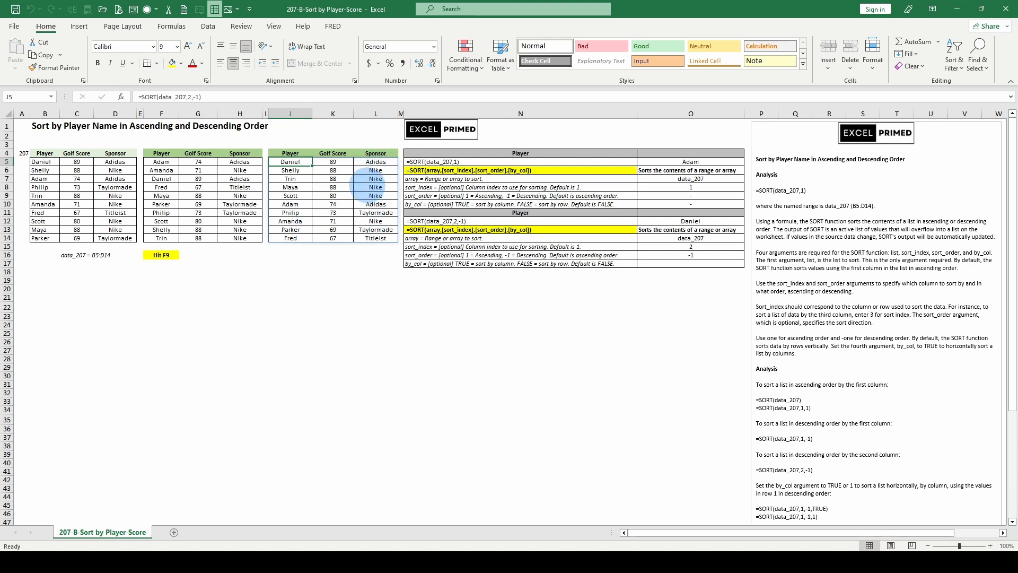
pyautogui.press('Left')
pyautogui.press('Left')
pyautogui.press('Left')
pyautogui.press('Left')
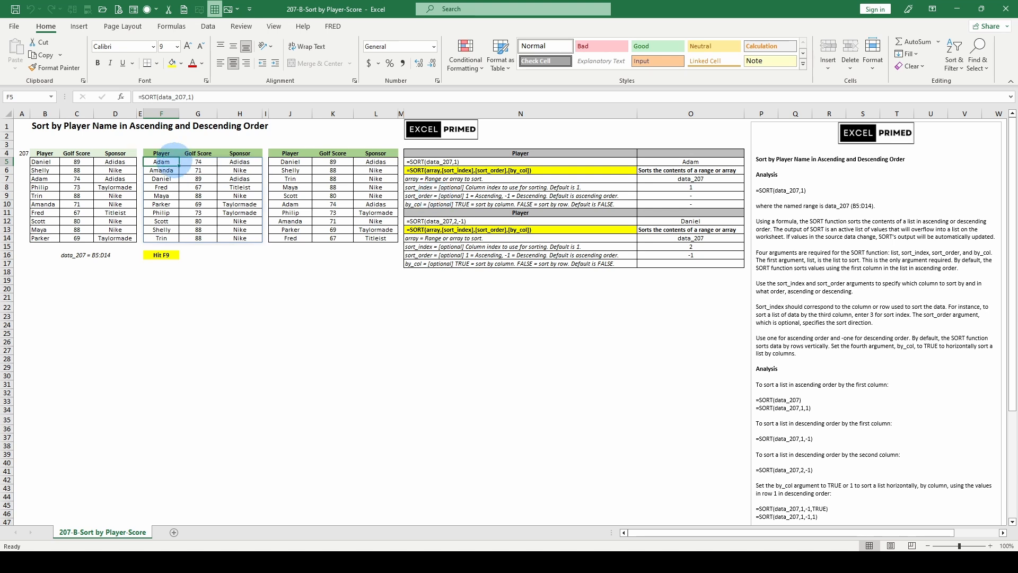
# - Inspect the sort_index argument in F5's SORT formula and review the sort_order and by_col descriptions in N9 and N10
pyautogui.click(192, 97)
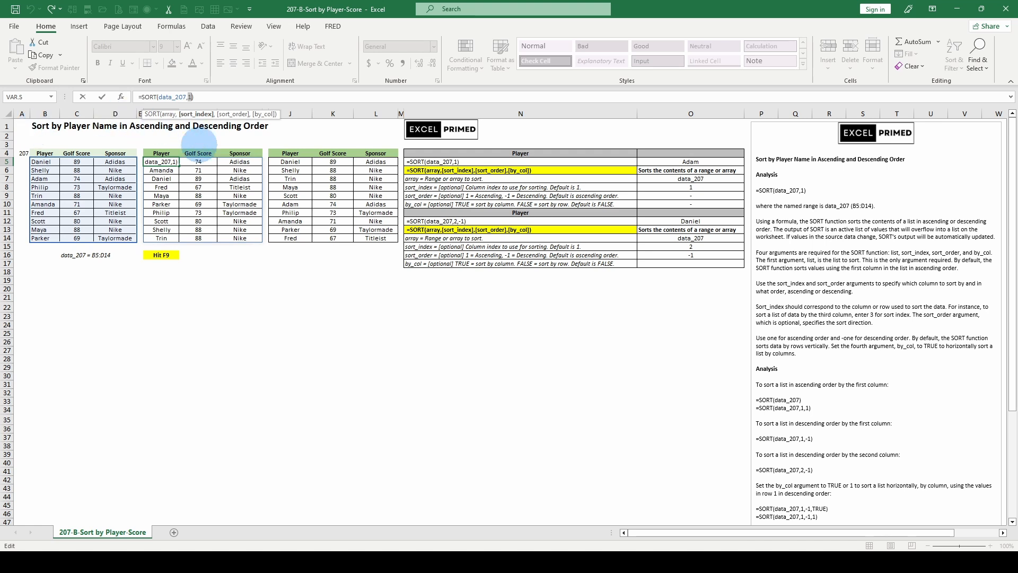
pyautogui.press('Escape')
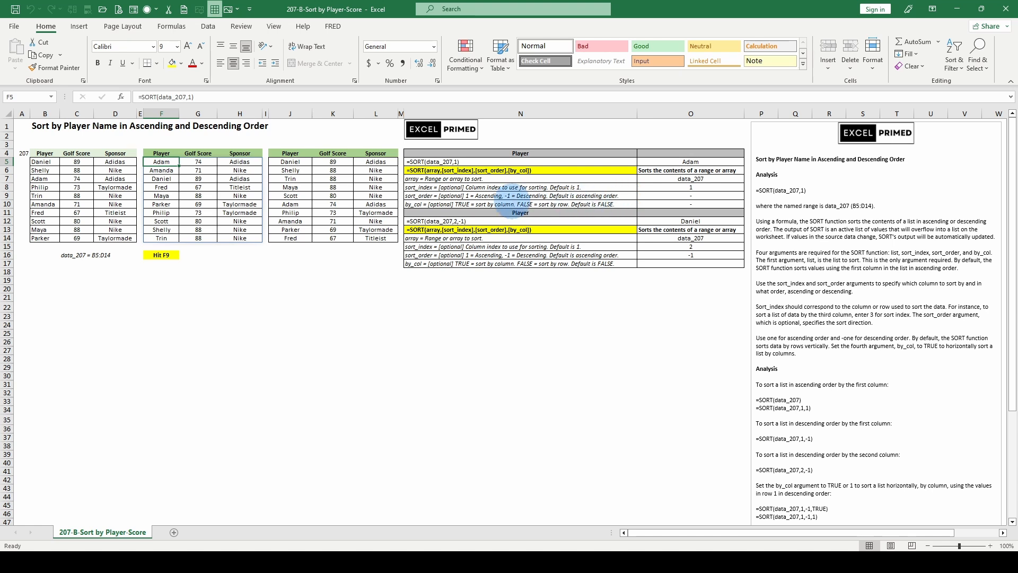
pyautogui.click(513, 196)
pyautogui.click(419, 206)
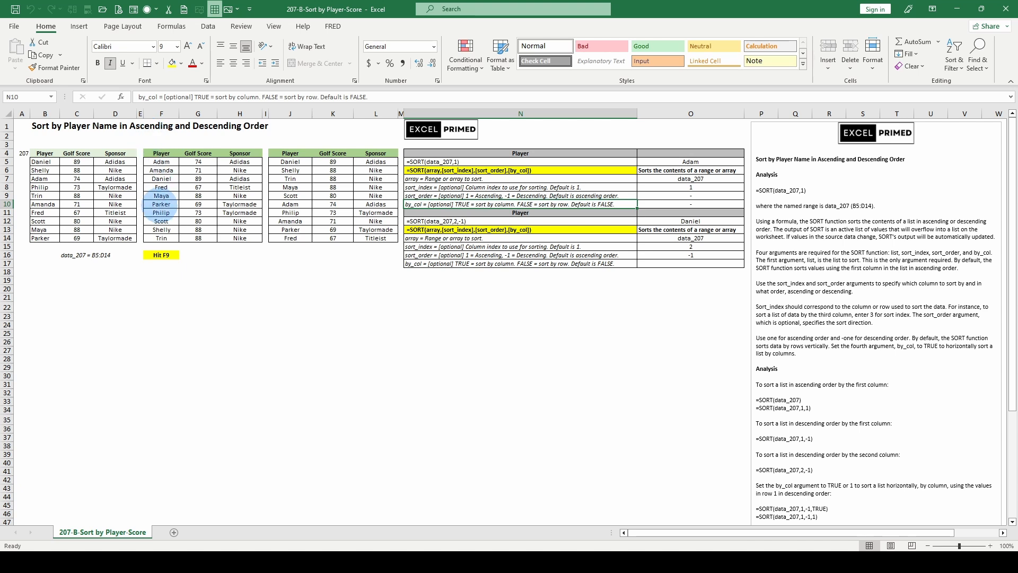
# - Evaluate the data_207 array inside F5's SORT formula, inspect its sort_index argument, and discard the edit
pyautogui.click(161, 162)
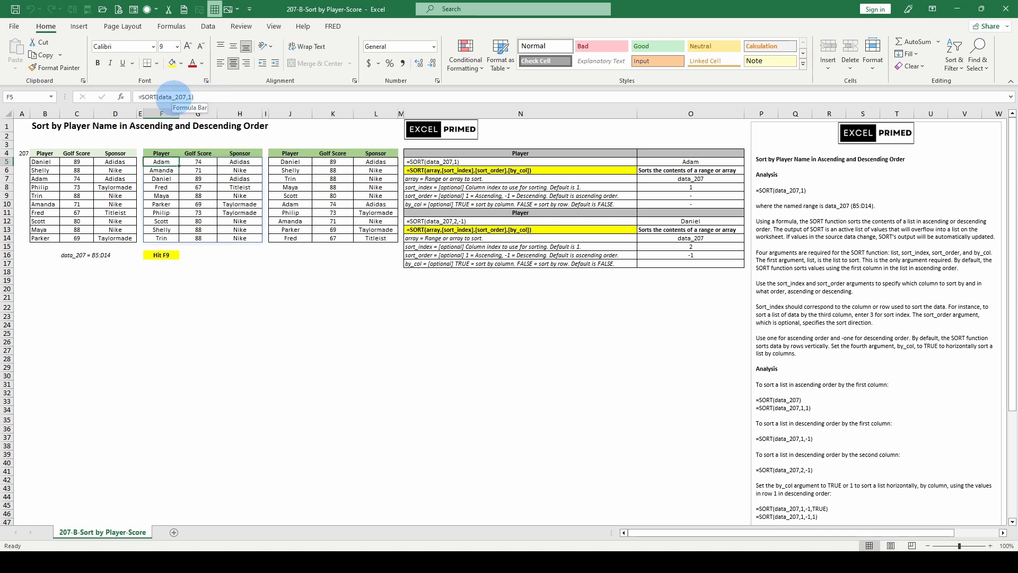
pyautogui.click(172, 96)
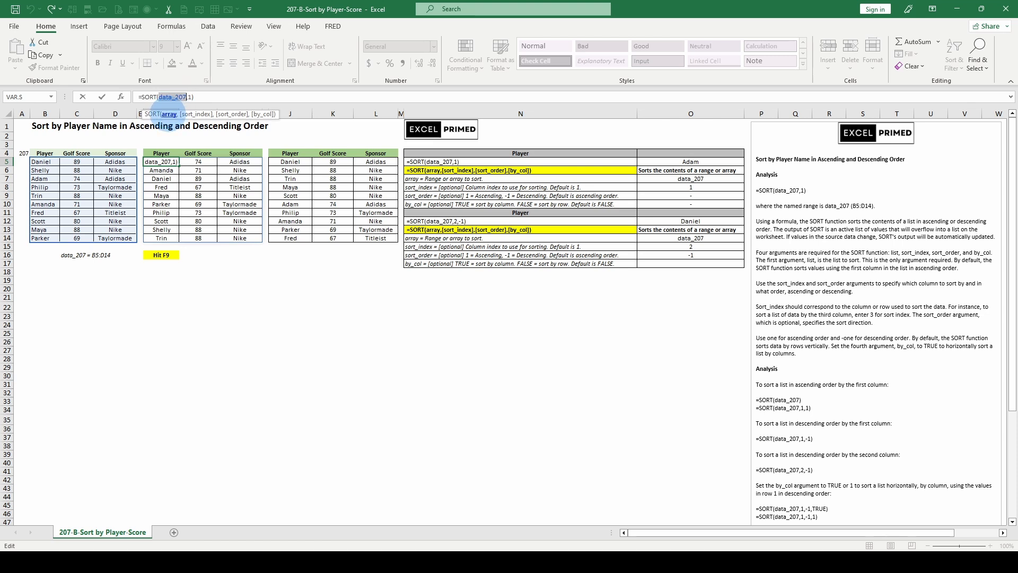
pyautogui.press('F9')
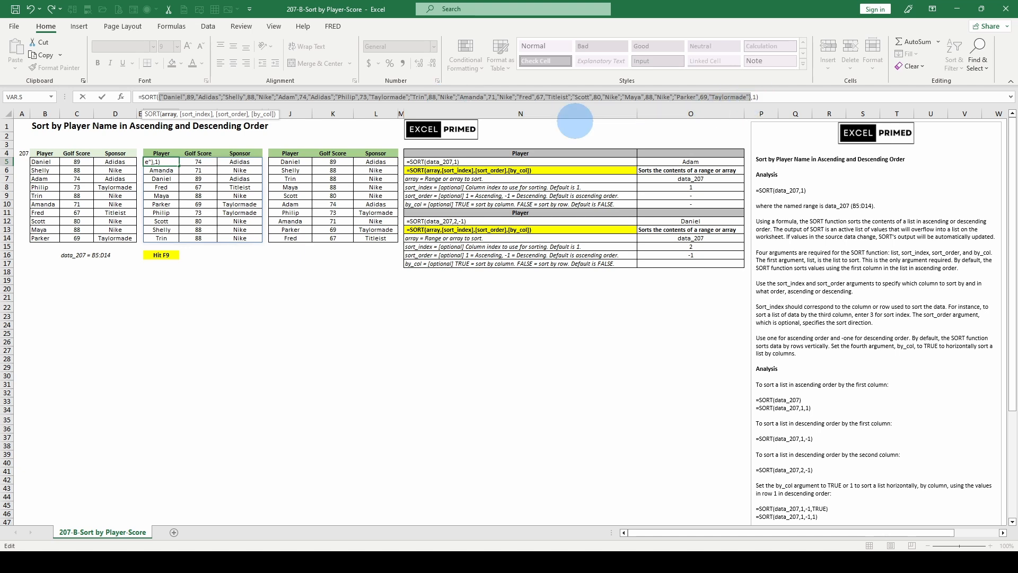
pyautogui.click(196, 114)
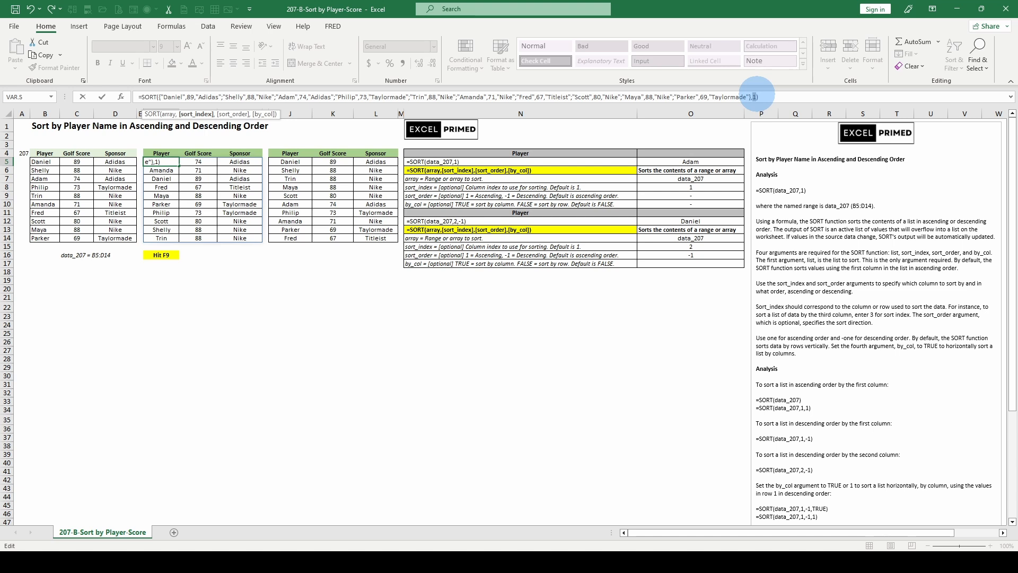
pyautogui.press('Escape')
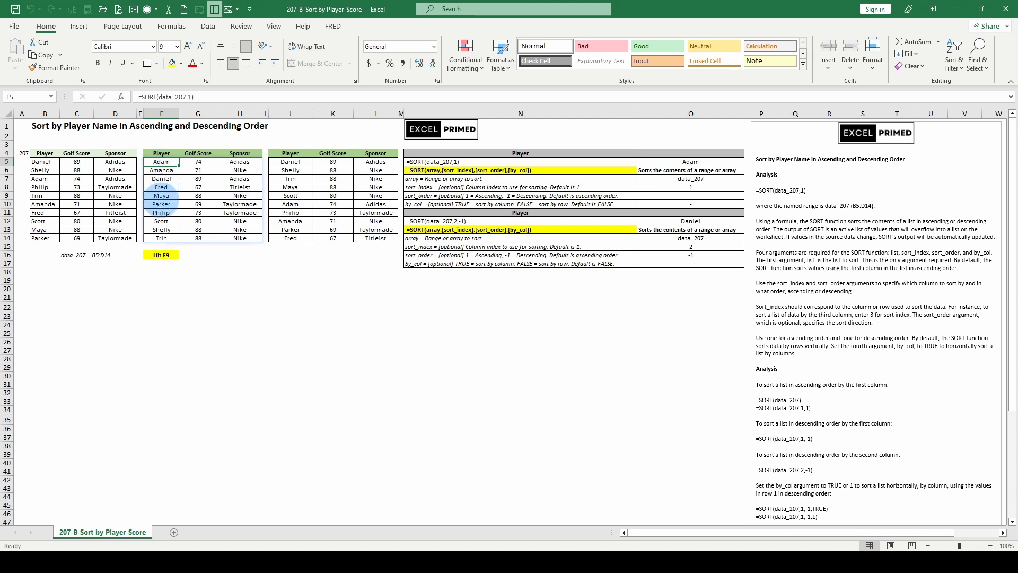
pyautogui.click(161, 239)
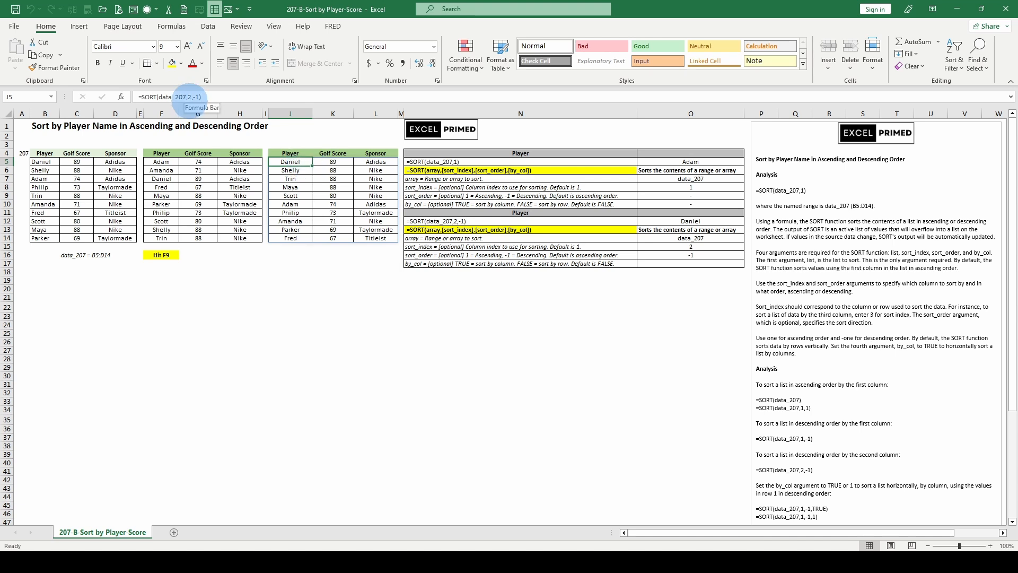
# - Inspect the sort_index and sort_order arguments of J5's SORT formula without saving changes, and review the sort_index description in N8
pyautogui.click(175, 97)
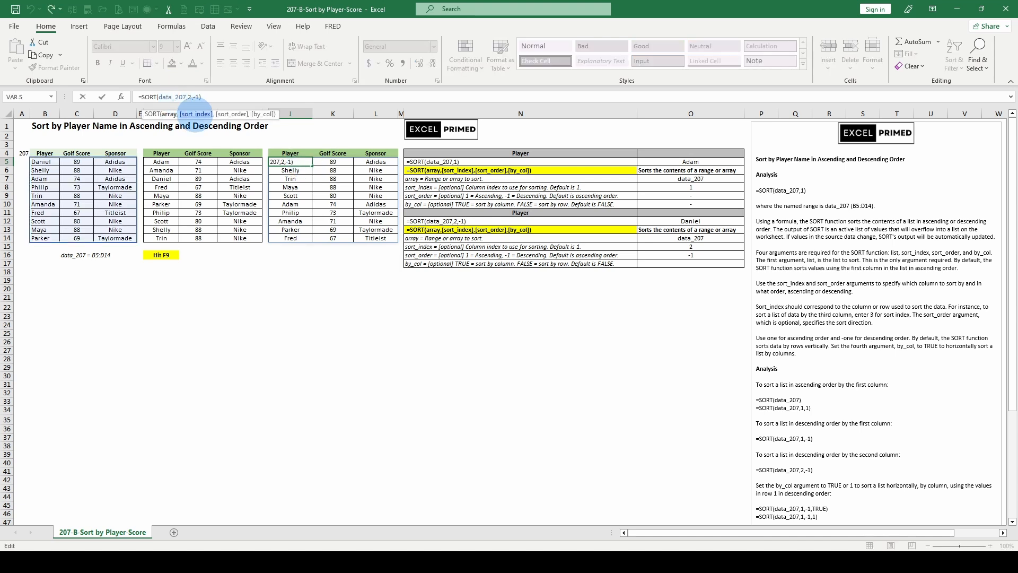
pyautogui.moveTo(193, 100); pyautogui.dragTo(201, 100)
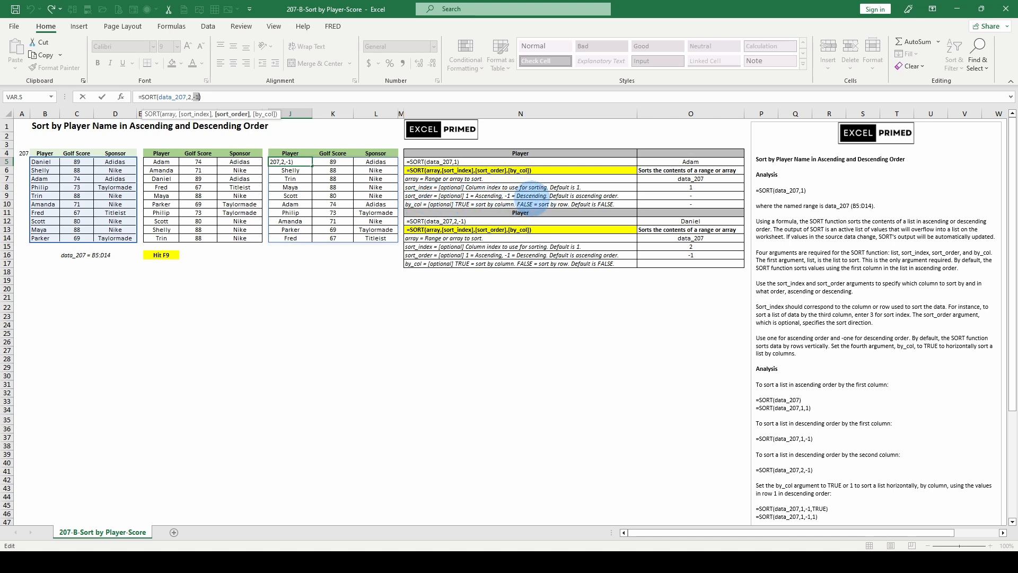
pyautogui.click(417, 186)
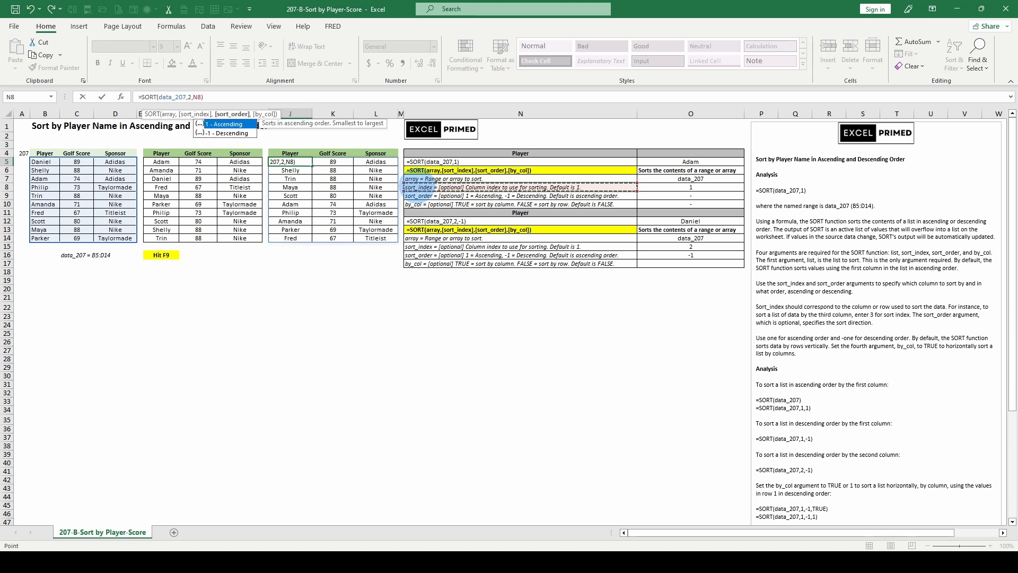
pyautogui.press('Escape')
pyautogui.press('Escape')
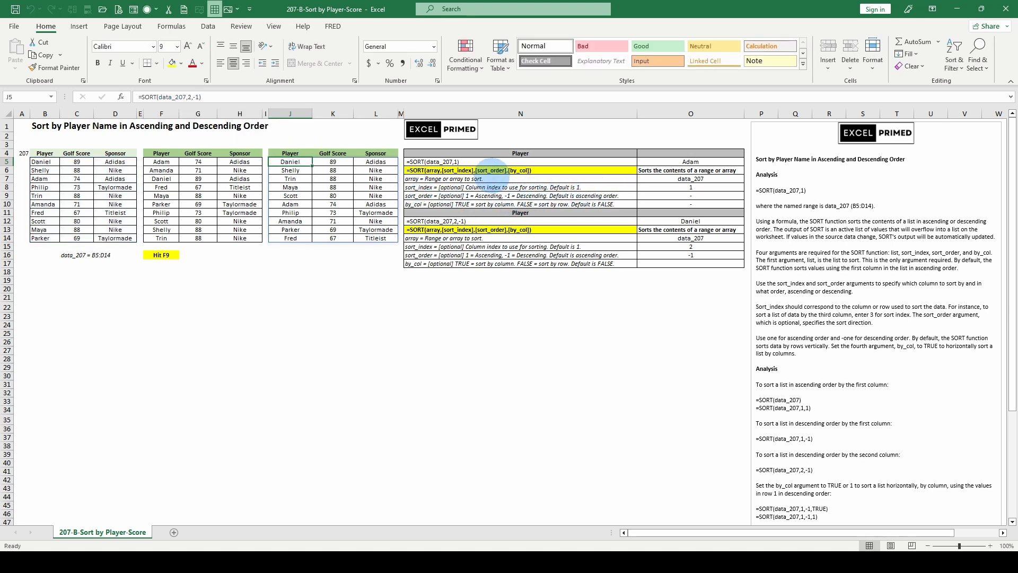
pyautogui.click(533, 188)
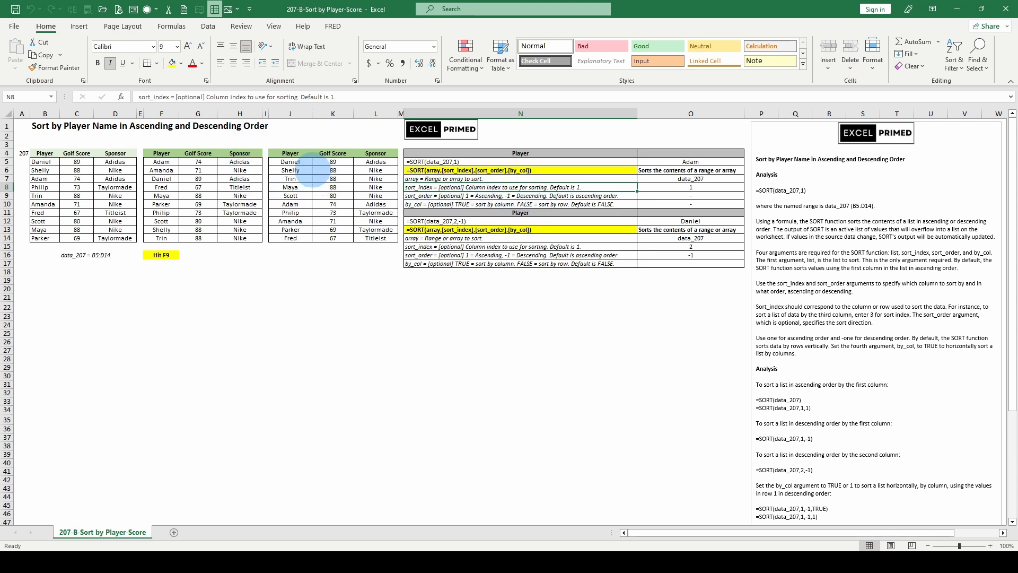
# - Recalculate the worksheet and check the descending golf score order from K5 to K14 in J5's sorted list
pyautogui.click(289, 162)
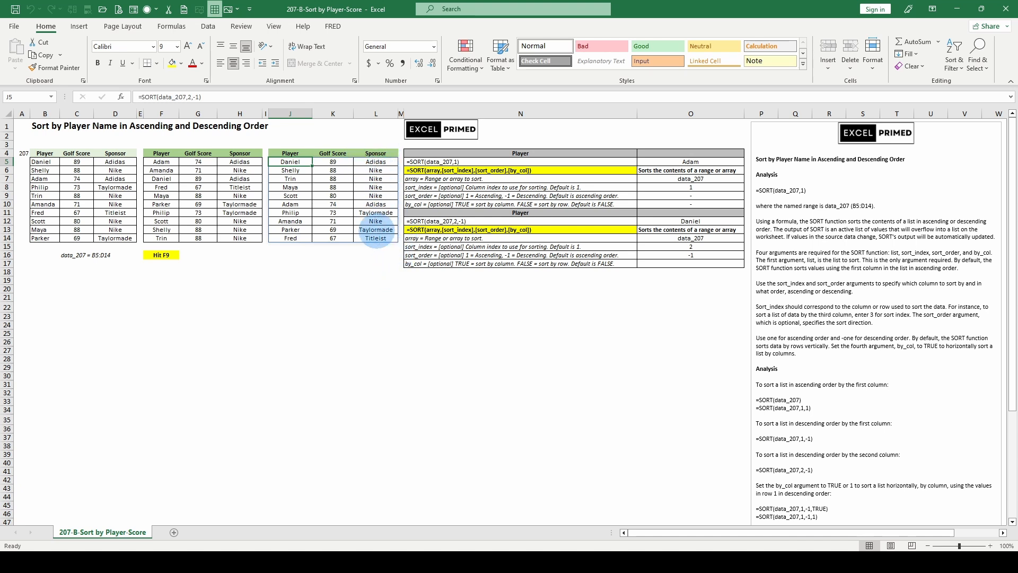
pyautogui.press('F9')
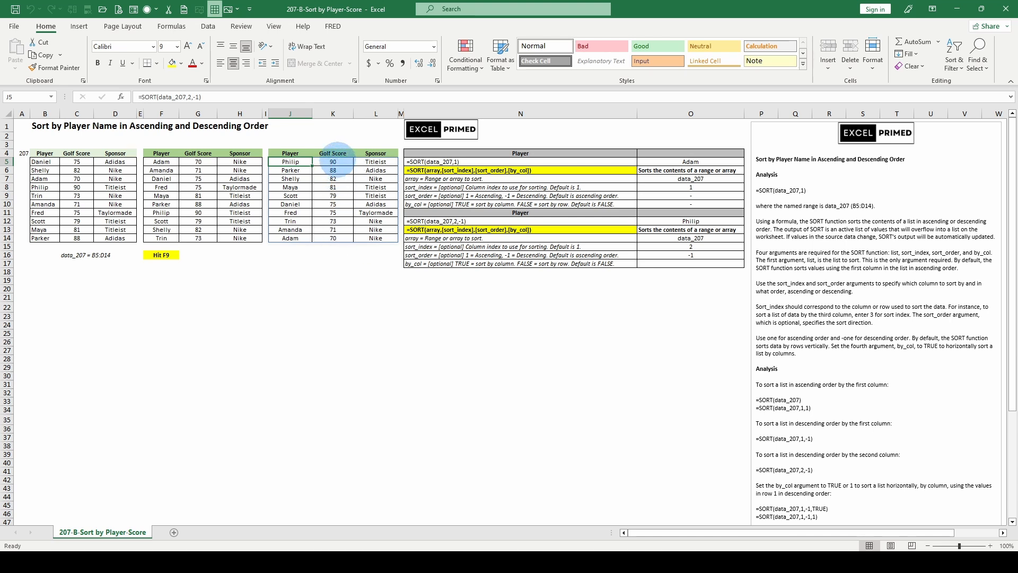
pyautogui.click(333, 161)
pyautogui.click(333, 238)
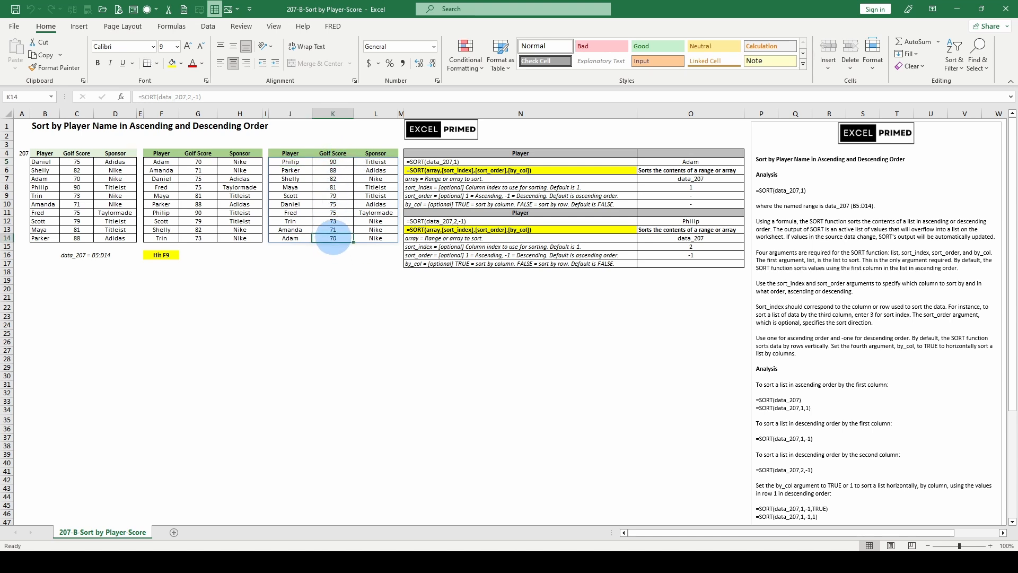